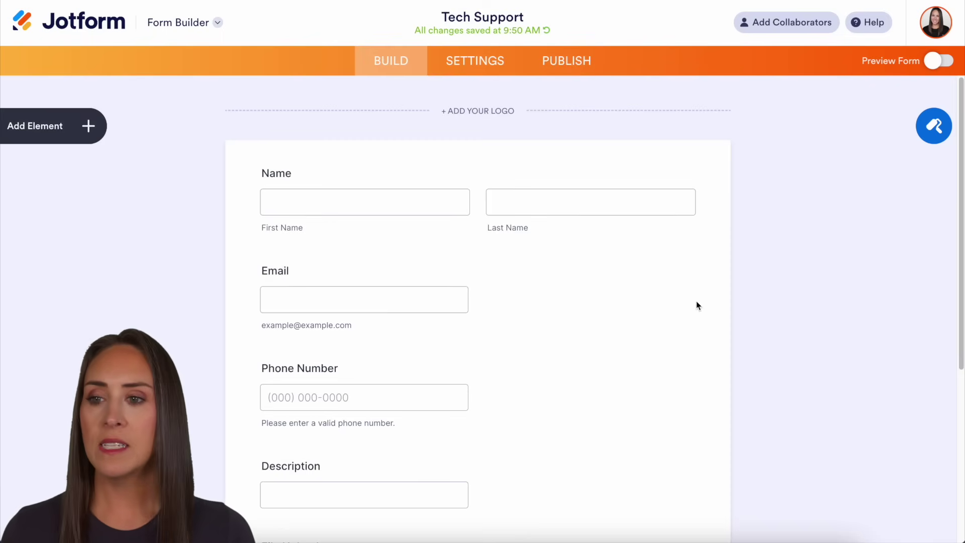
Add a PayPal field from the Payments elements, creating a My Products section in USD
{"action": "left_click", "coordinate": [80, 125]}
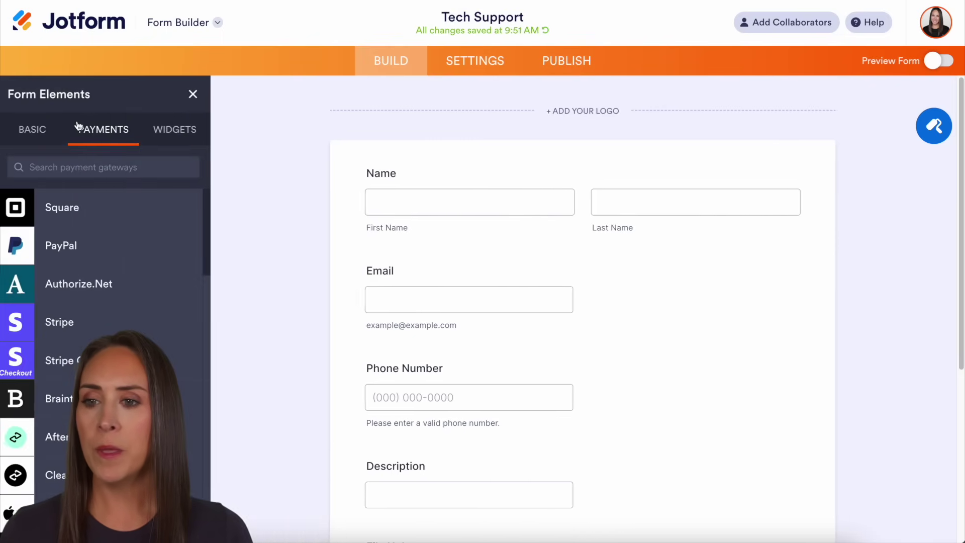
{"action": "left_click", "coordinate": [90, 247]}
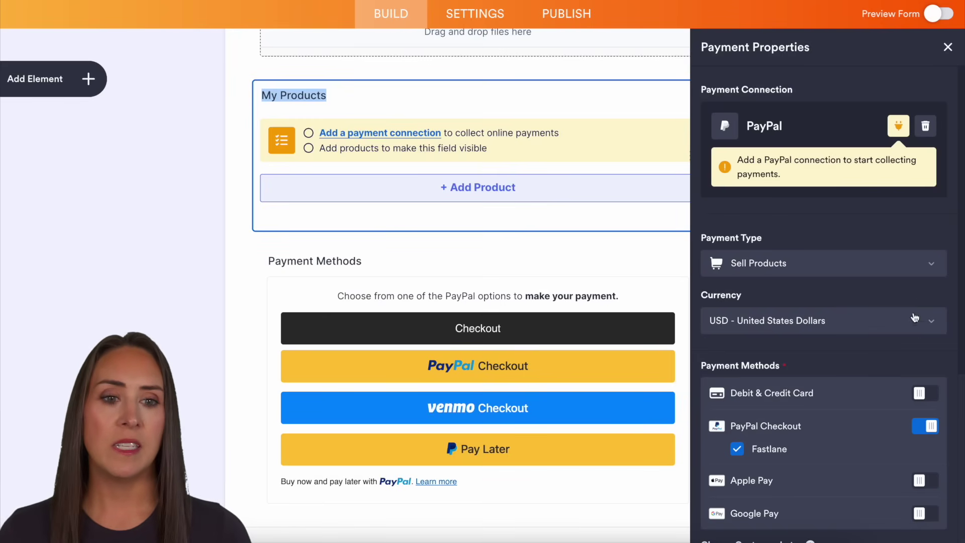
Connect the PayPal field to PayPal Connection 1 from Payment Connections
{"action": "left_click", "coordinate": [898, 126]}
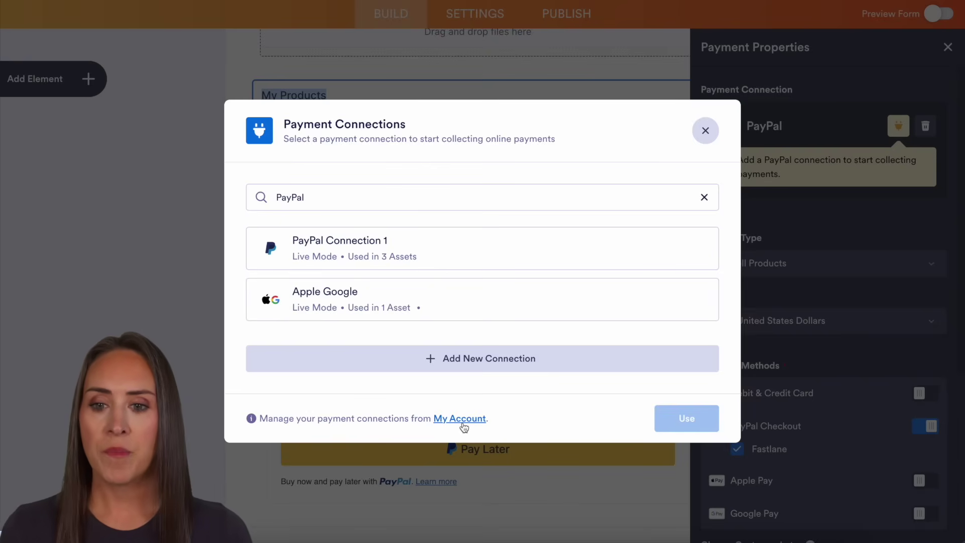
{"action": "left_click", "coordinate": [489, 256]}
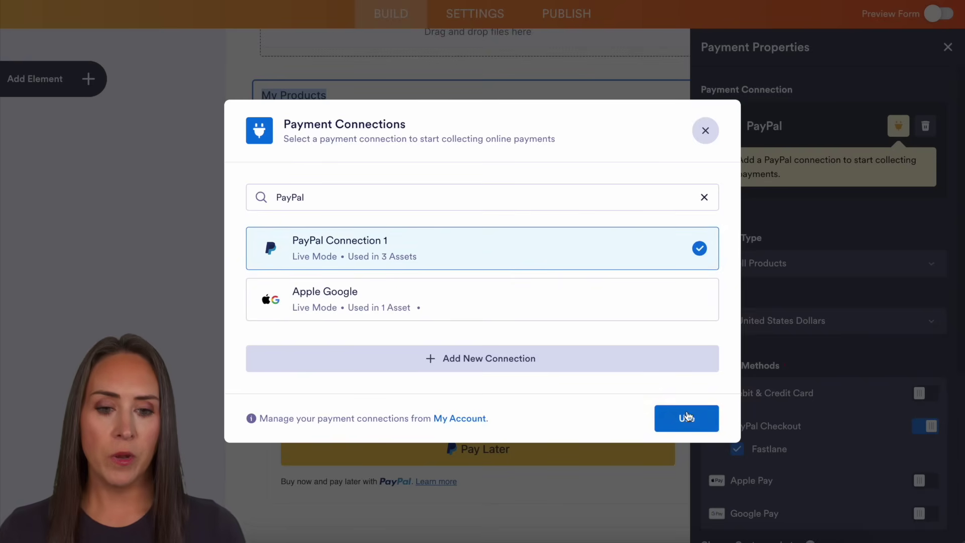
{"action": "left_click", "coordinate": [687, 417]}
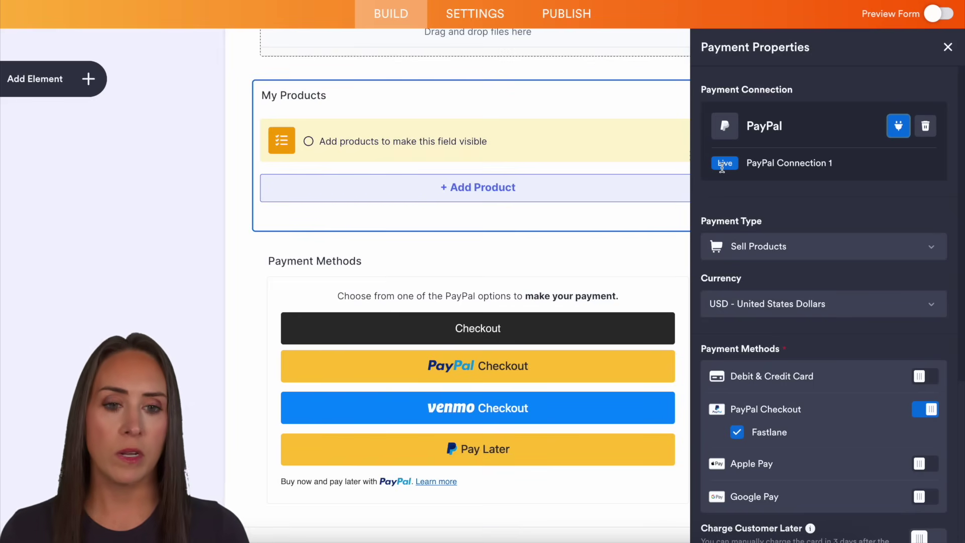
{"action": "left_click", "coordinate": [925, 125]}
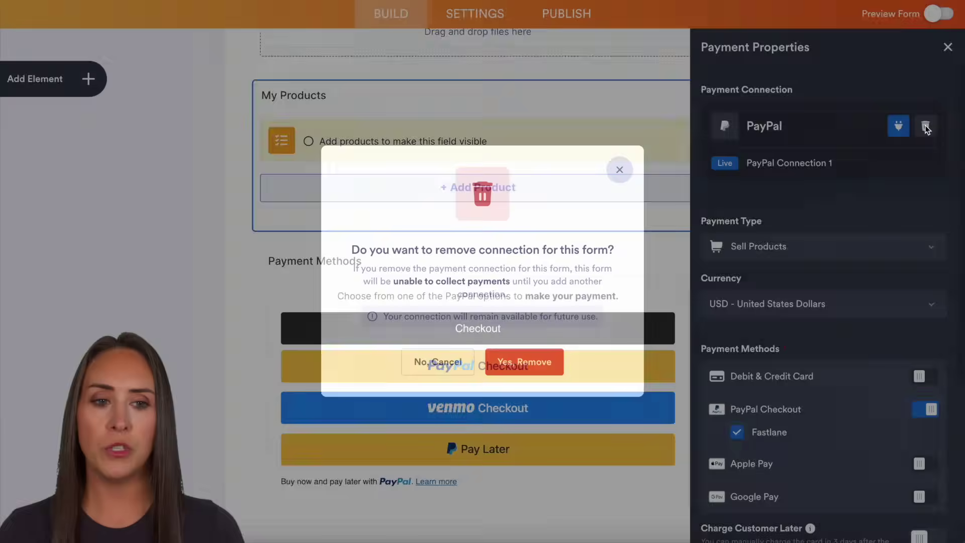
{"action": "left_click", "coordinate": [531, 359]}
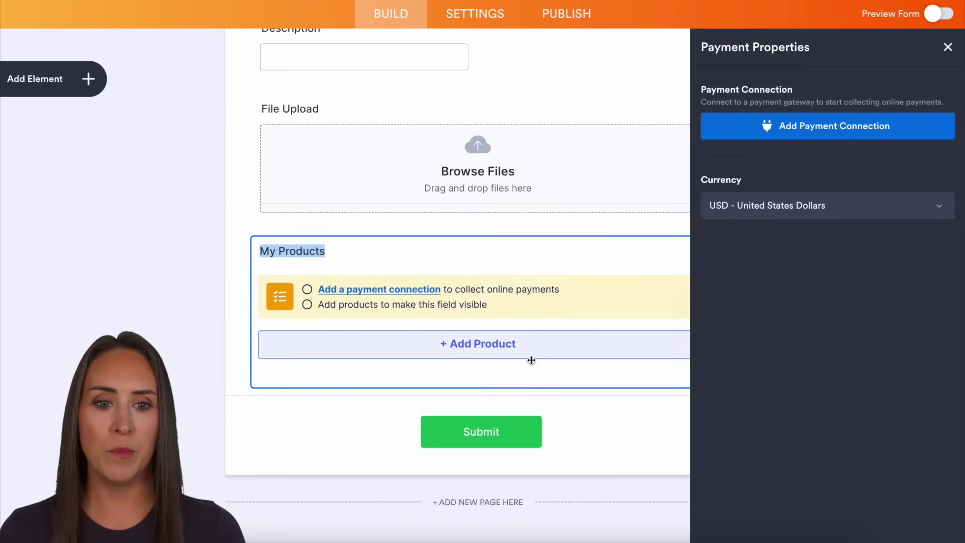
{"action": "left_click", "coordinate": [841, 127]}
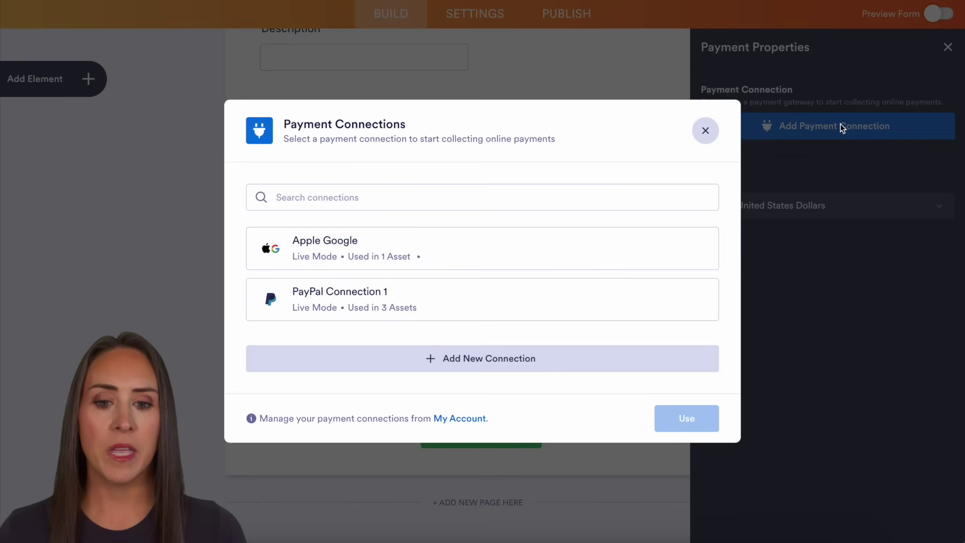
{"action": "left_click", "coordinate": [482, 369]}
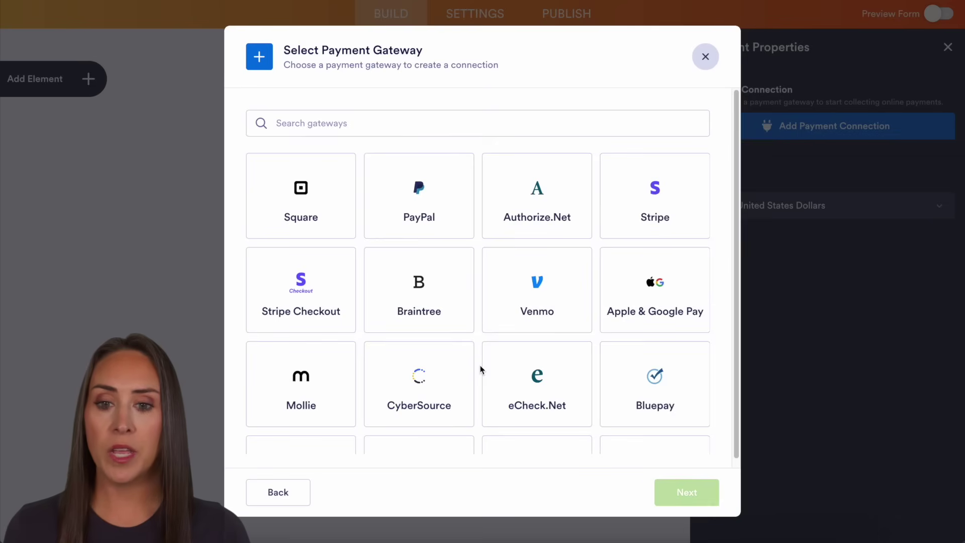
{"action": "left_click", "coordinate": [442, 211]}
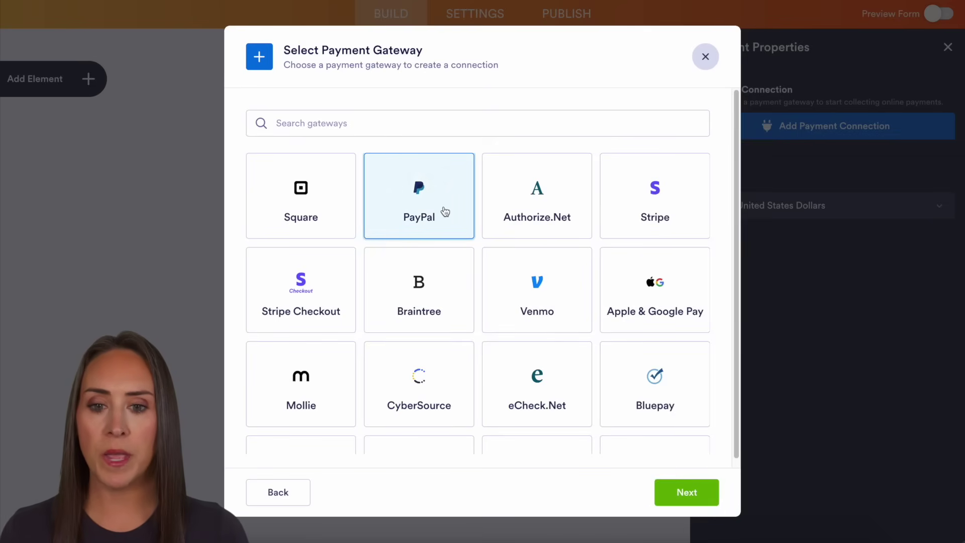
{"action": "left_click", "coordinate": [684, 491]}
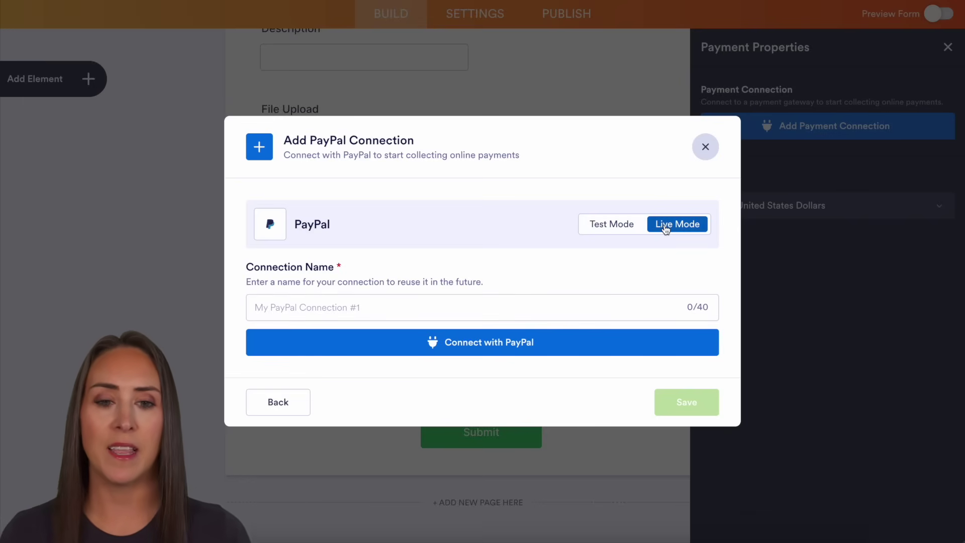
{"action": "left_click", "coordinate": [705, 147]}
{"action": "left_click", "coordinate": [792, 134]}
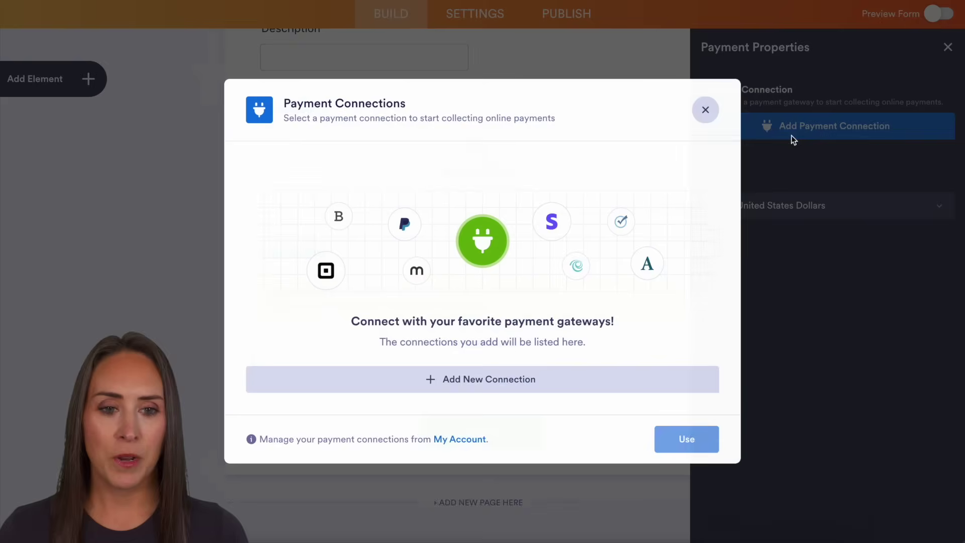
{"action": "left_click", "coordinate": [394, 291]}
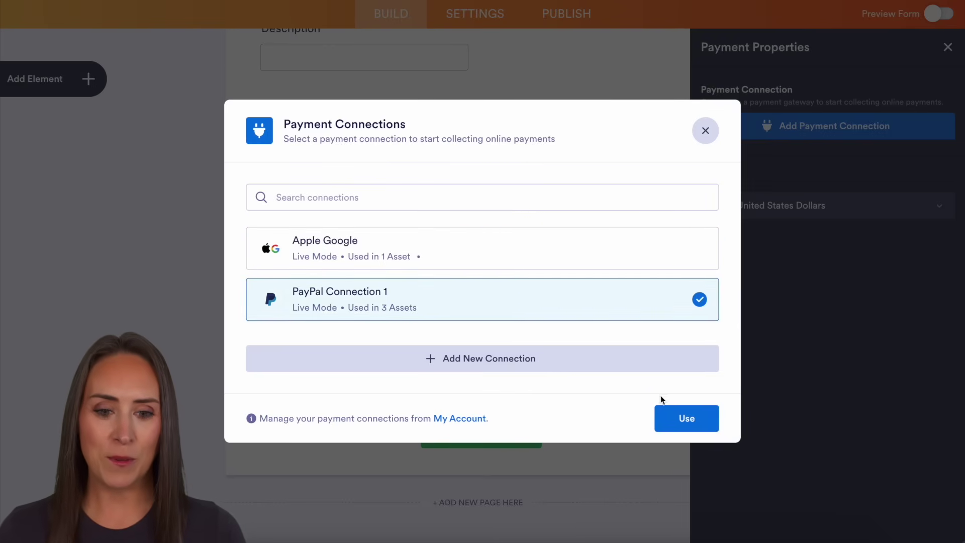
{"action": "left_click", "coordinate": [688, 420]}
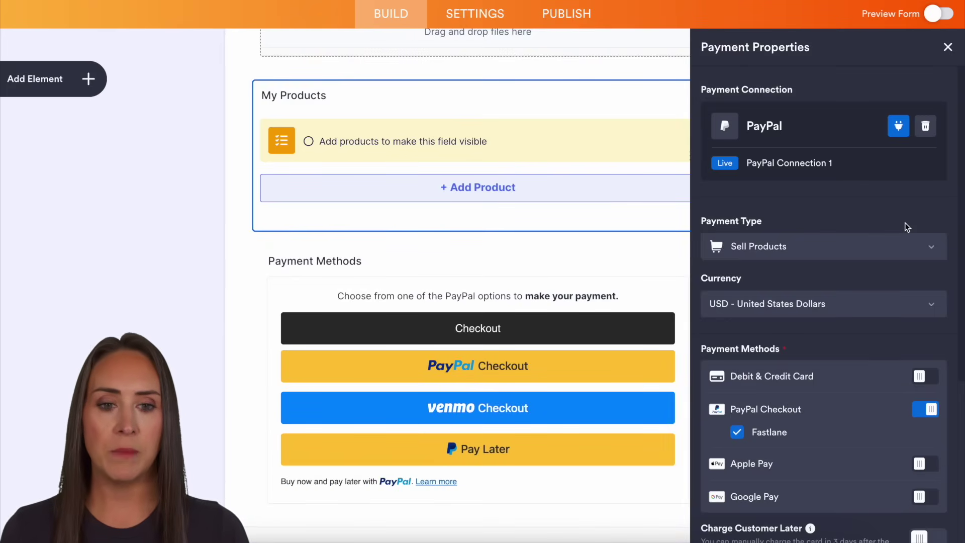
{"action": "left_click", "coordinate": [881, 247]}
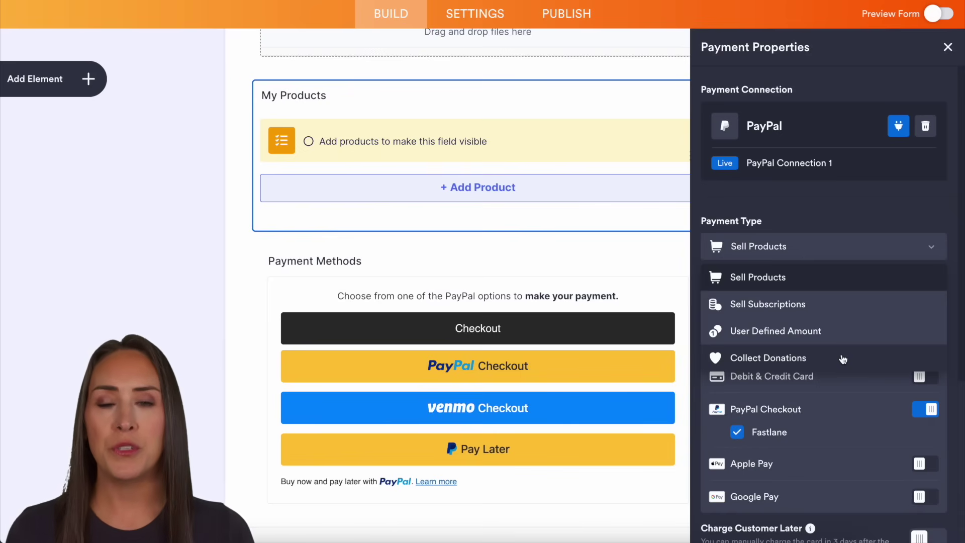
{"action": "left_click", "coordinate": [789, 277]}
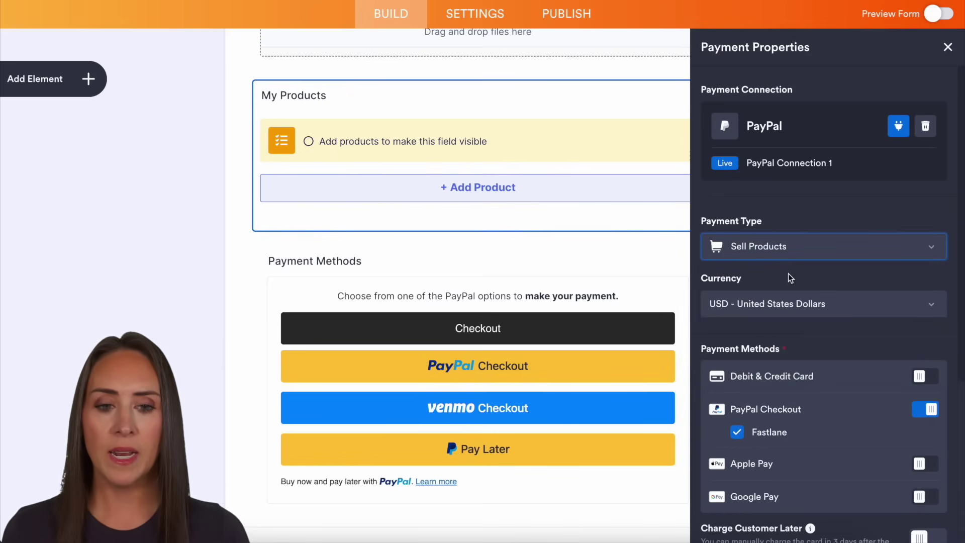
{"action": "left_click", "coordinate": [867, 304]}
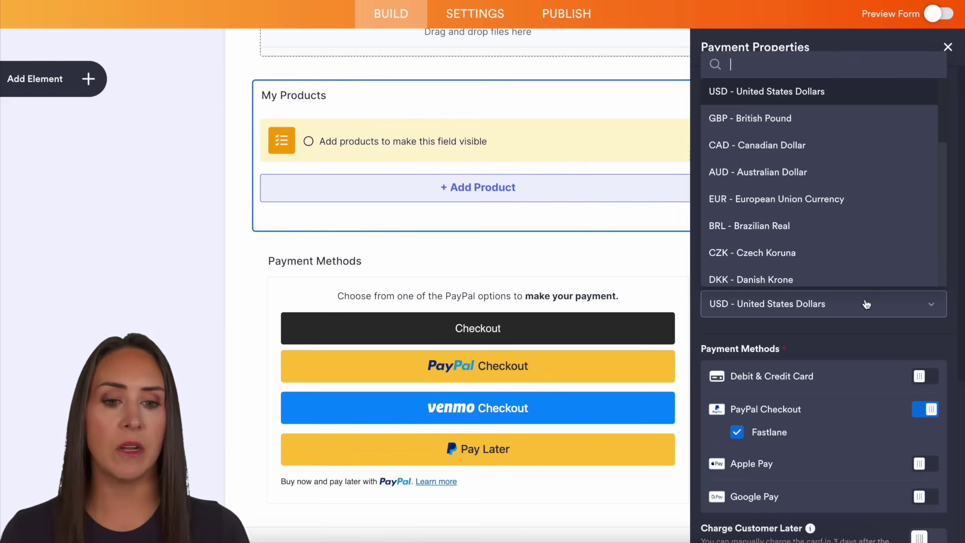
{"action": "left_click", "coordinate": [866, 304]}
{"action": "scroll", "coordinate": [866, 327], "scroll_direction": "down", "scroll_amount": 2}
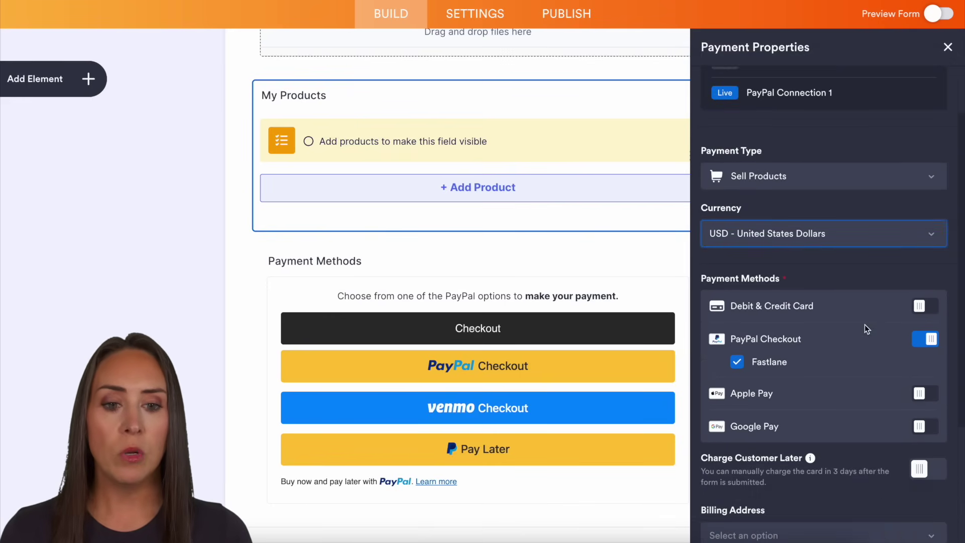
{"action": "scroll", "coordinate": [865, 328], "scroll_direction": "down", "scroll_amount": 2}
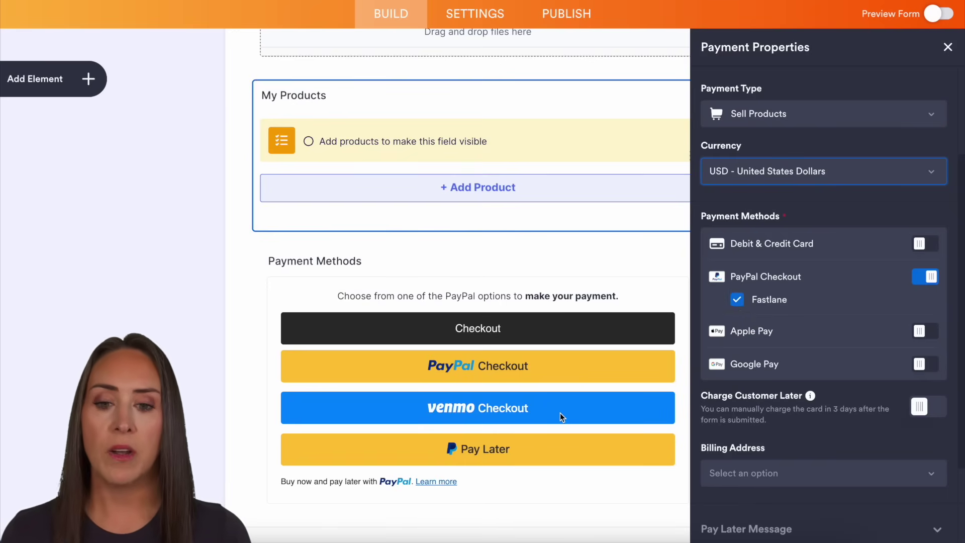
Enable Debit & Credit Card, Apple Pay and Google Pay as payment methods
{"action": "left_click", "coordinate": [925, 244]}
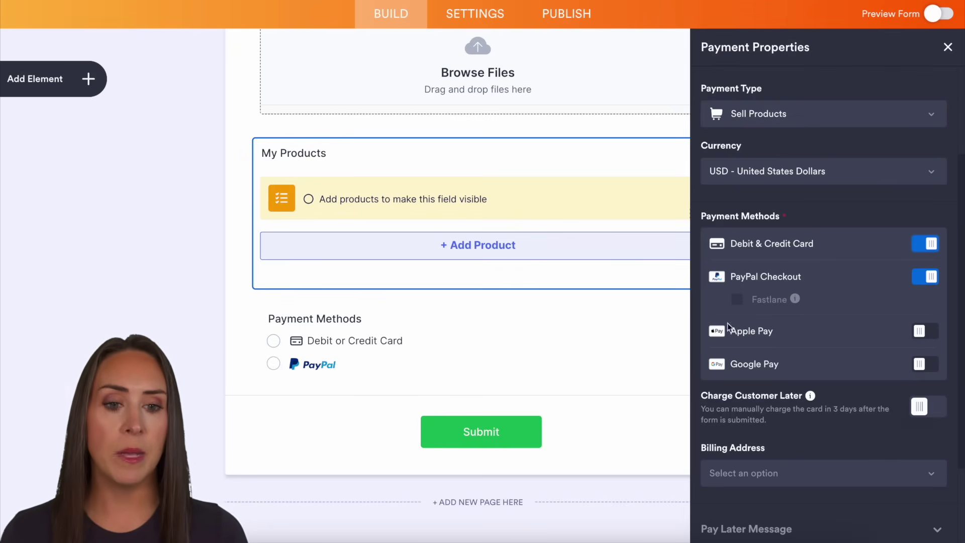
{"action": "left_click", "coordinate": [924, 330]}
{"action": "left_click", "coordinate": [924, 364]}
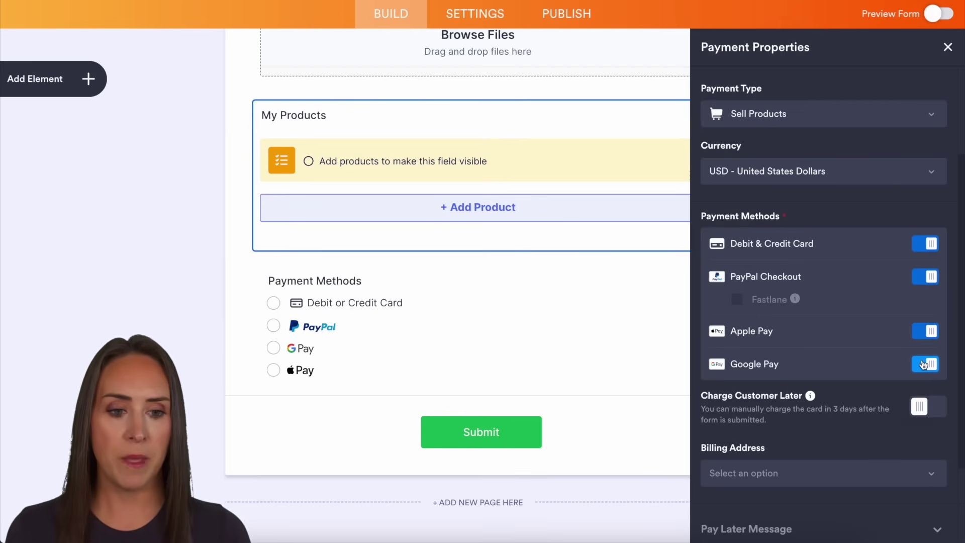
{"action": "scroll", "coordinate": [825, 354], "scroll_direction": "down", "scroll_amount": 2}
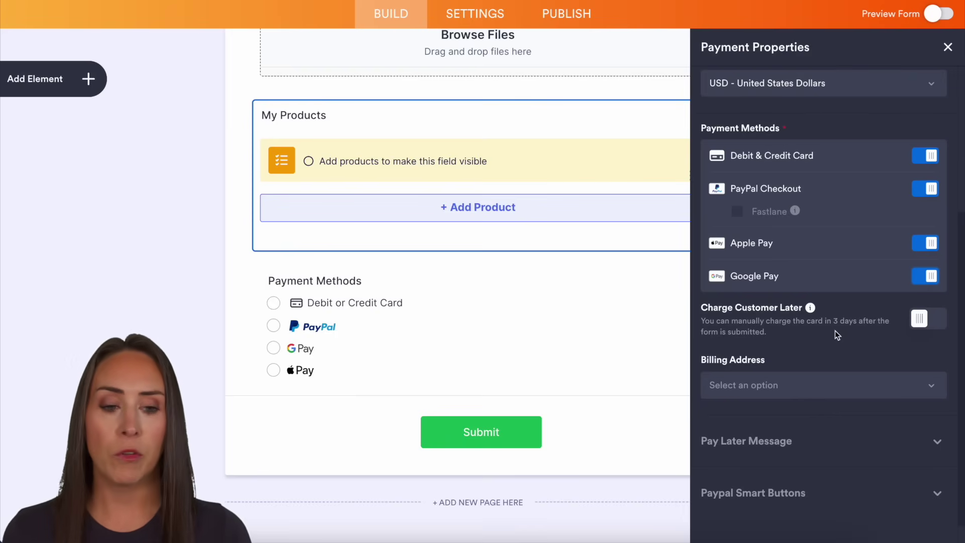
Turn on Charge Customer Later and add a new Address field as the billing address
{"action": "left_click", "coordinate": [922, 319]}
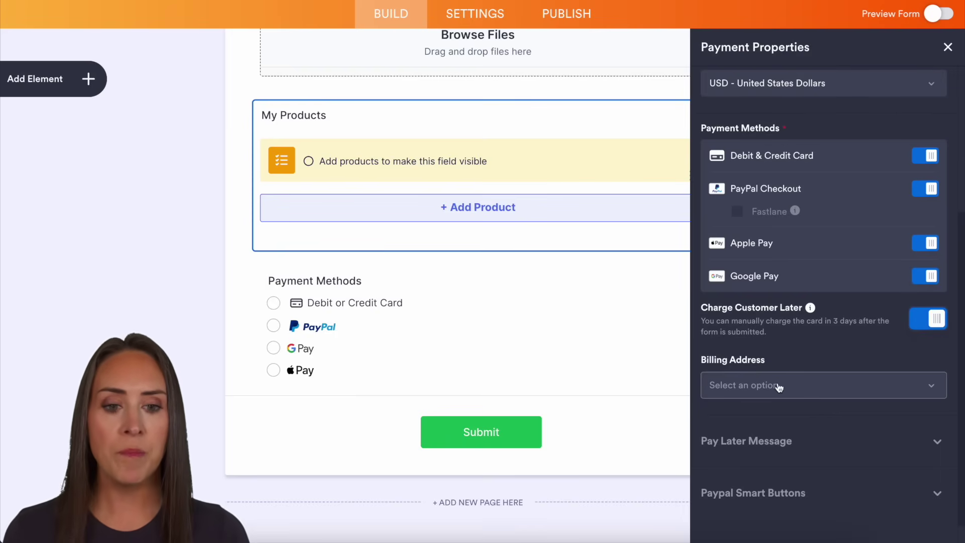
{"action": "left_click", "coordinate": [862, 387]}
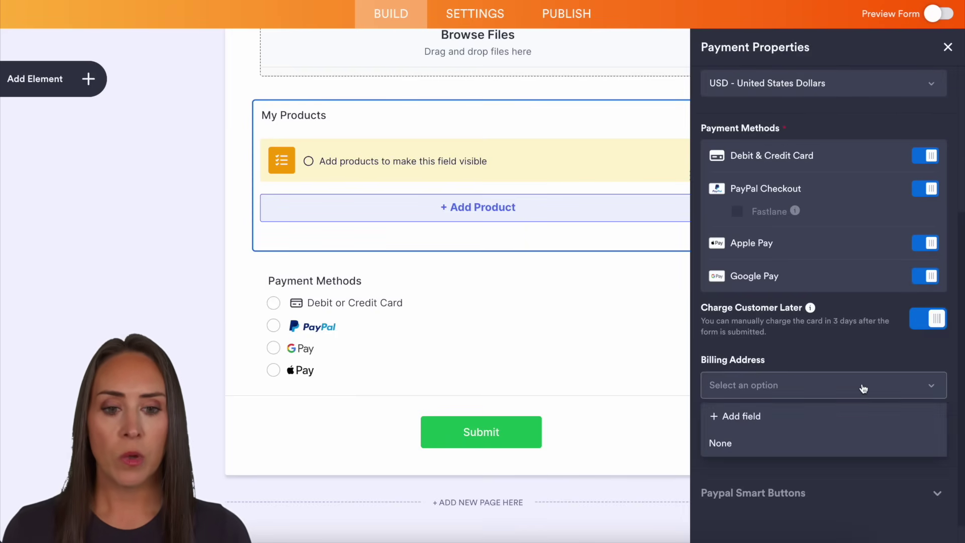
{"action": "left_click", "coordinate": [767, 417]}
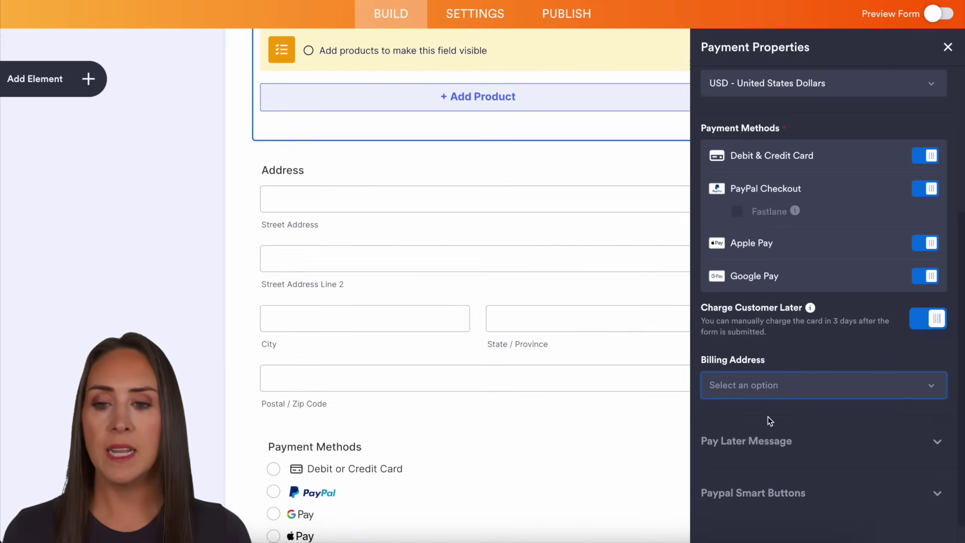
Expand the Pay Later Message settings of the payment field
{"action": "scroll", "coordinate": [883, 405], "scroll_direction": "down", "scroll_amount": 1}
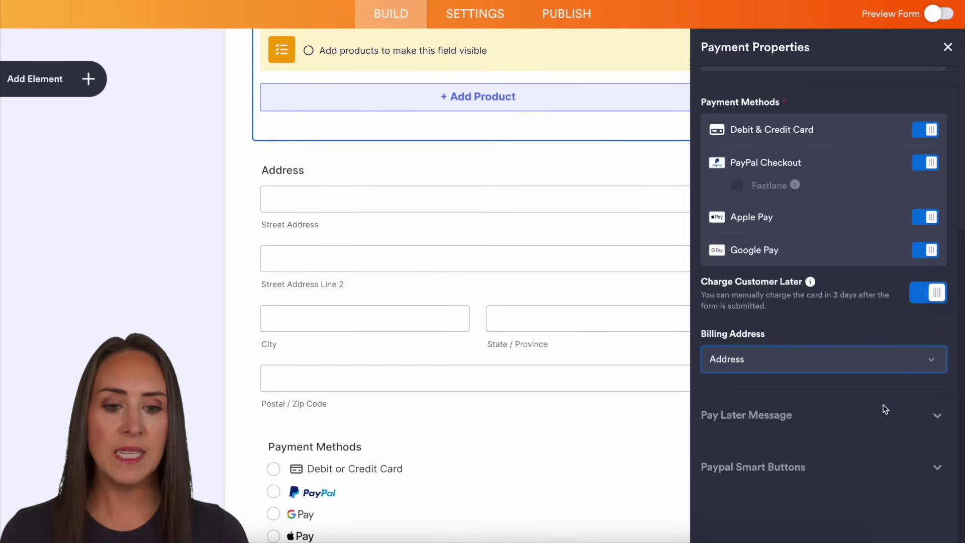
{"action": "left_click", "coordinate": [936, 419]}
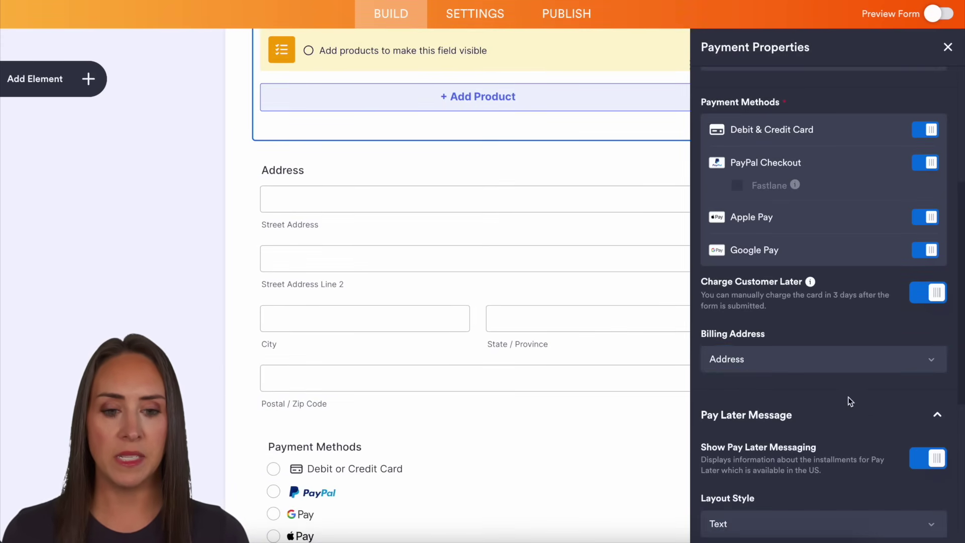
{"action": "scroll", "coordinate": [849, 396], "scroll_direction": "down", "scroll_amount": 10}
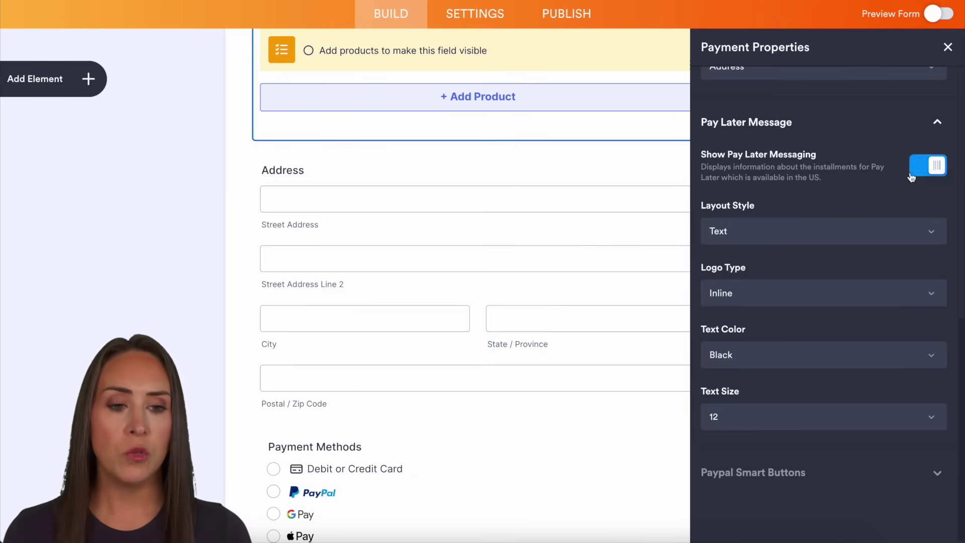
{"action": "scroll", "coordinate": [869, 195], "scroll_direction": "up", "scroll_amount": 10}
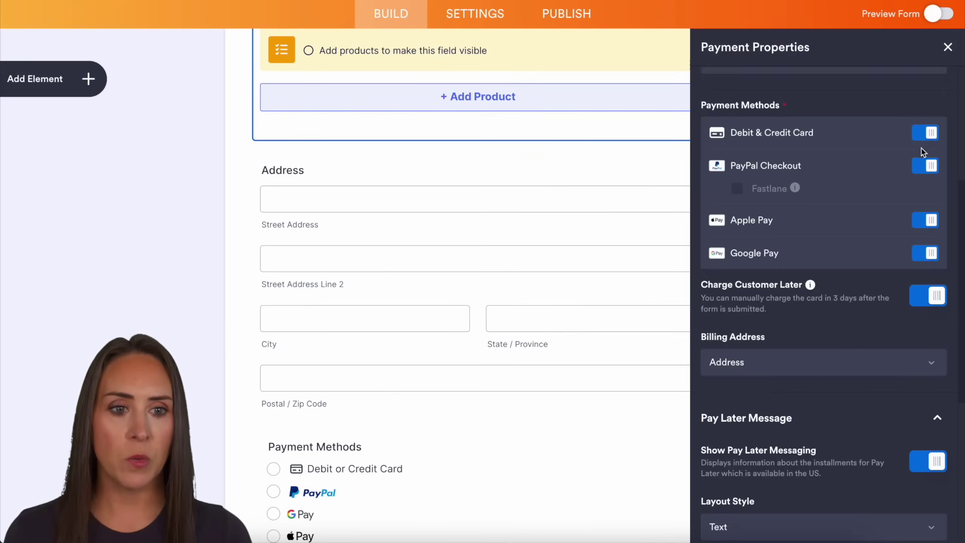
Switch off Debit & Credit Card, Apple Pay and Google Pay, keeping PayPal Checkout on
{"action": "left_click", "coordinate": [923, 133]}
{"action": "left_click", "coordinate": [920, 221]}
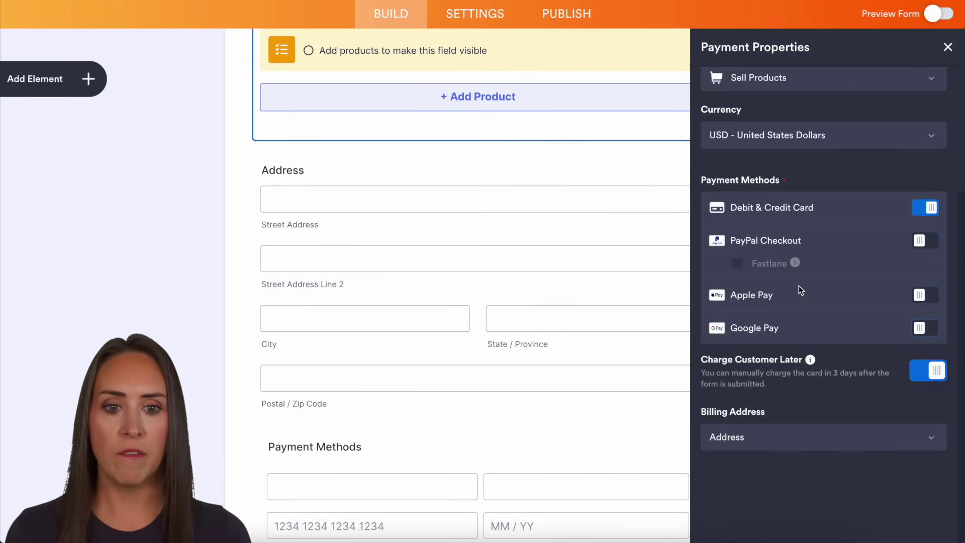
{"action": "scroll", "coordinate": [516, 289], "scroll_direction": "down", "scroll_amount": 5}
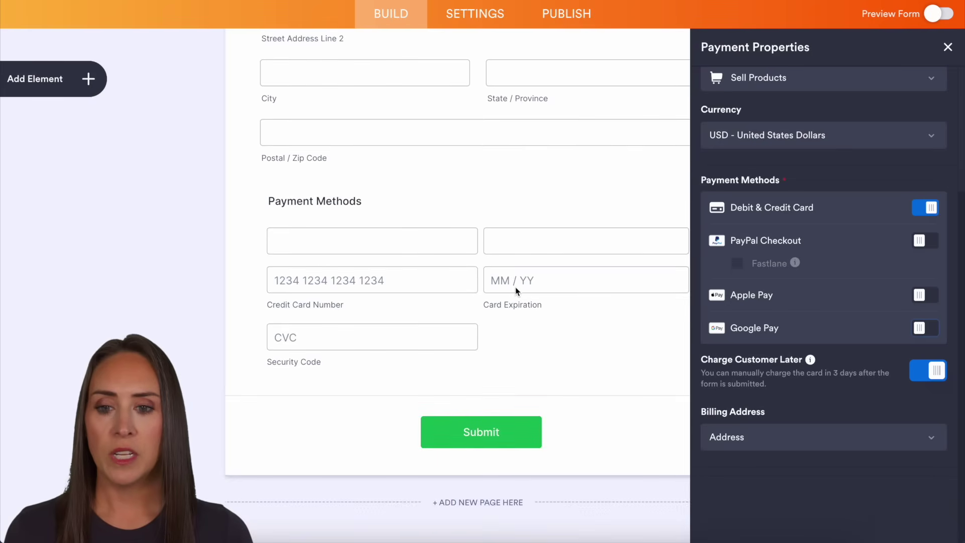
{"action": "left_click", "coordinate": [920, 241]}
{"action": "left_click", "coordinate": [925, 207]}
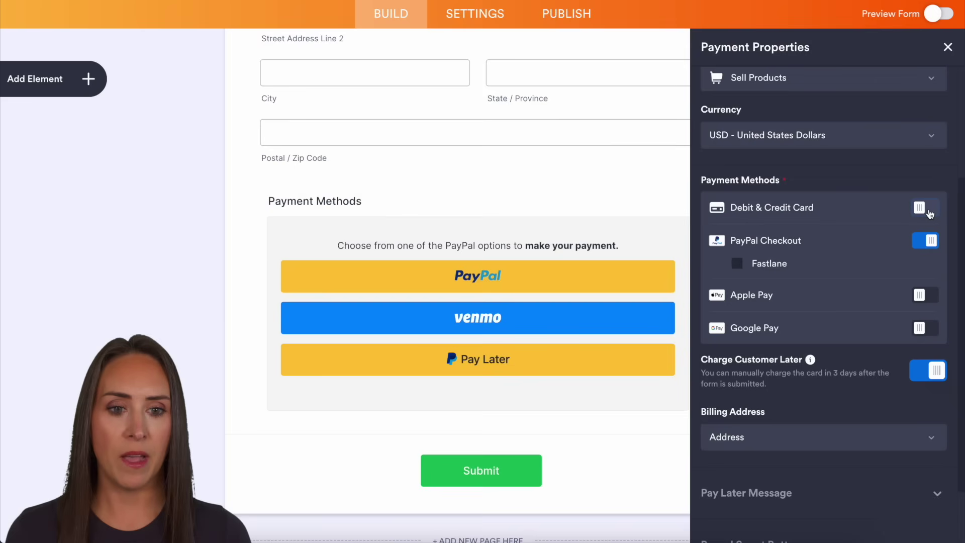
Switch off Show Pay Later Messaging in the Pay Later Message settings
{"action": "scroll", "coordinate": [842, 354], "scroll_direction": "down", "scroll_amount": 3}
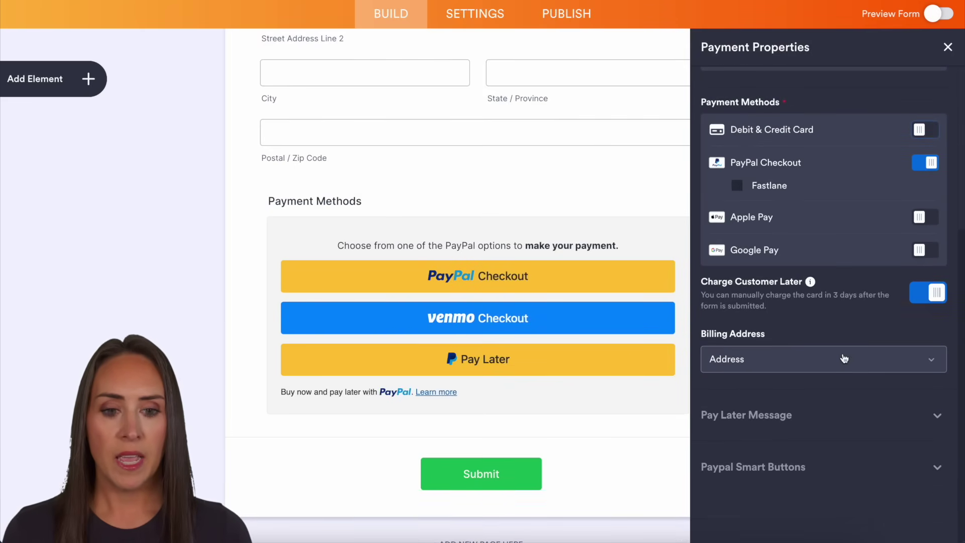
{"action": "left_click", "coordinate": [869, 397]}
{"action": "scroll", "coordinate": [869, 397], "scroll_direction": "down", "scroll_amount": 5}
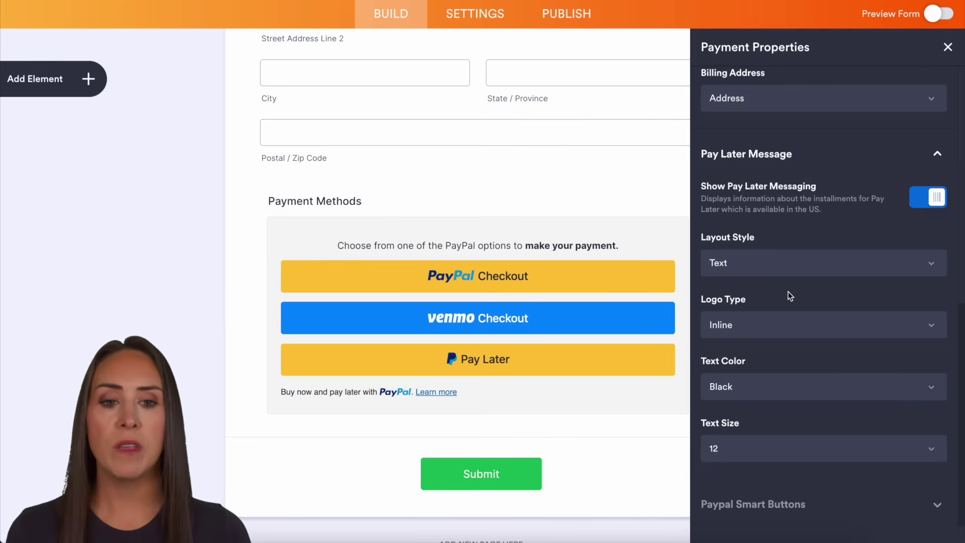
{"action": "left_click", "coordinate": [929, 207]}
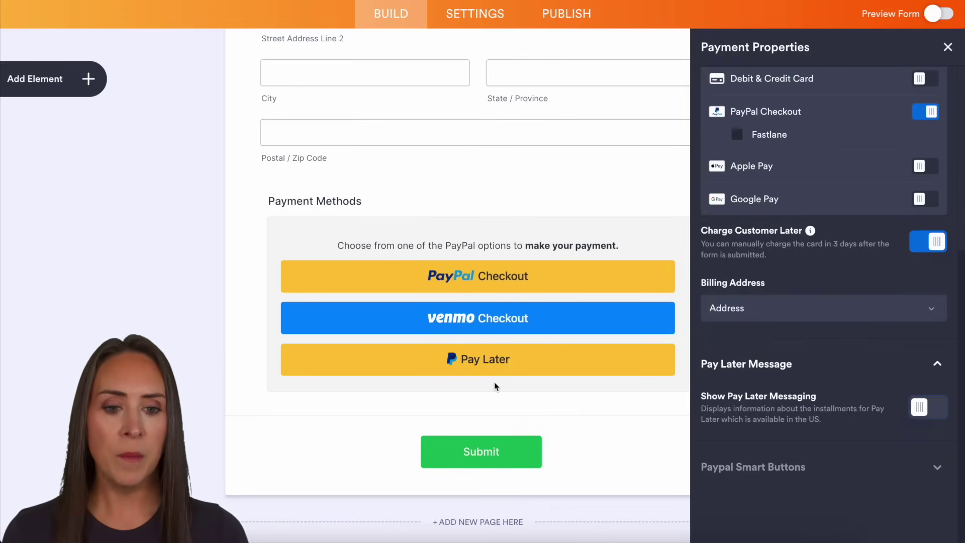
Set the smart buttons to Gold after trying Silver and Blue, labelled 'Pay with PayPal'
{"action": "left_click", "coordinate": [937, 467]}
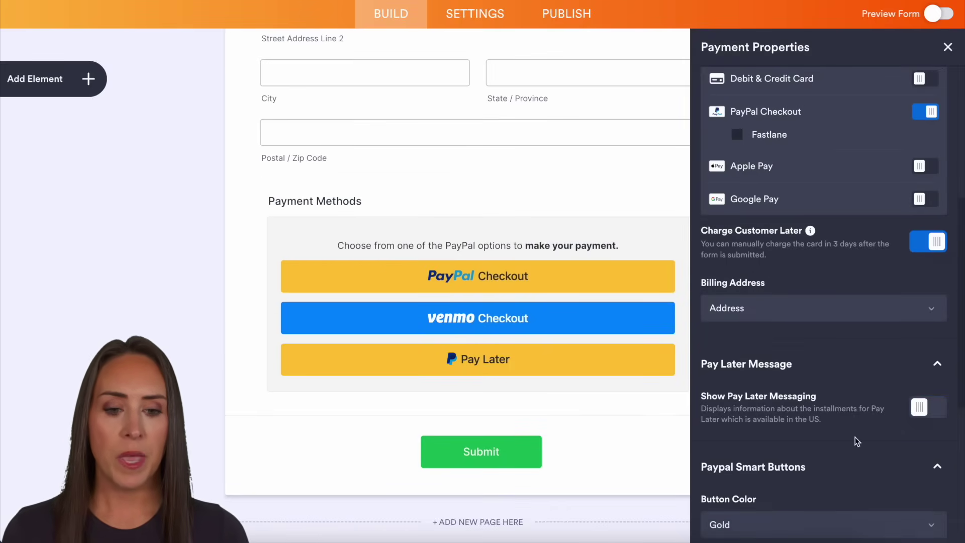
{"action": "scroll", "coordinate": [829, 406], "scroll_direction": "down", "scroll_amount": 6}
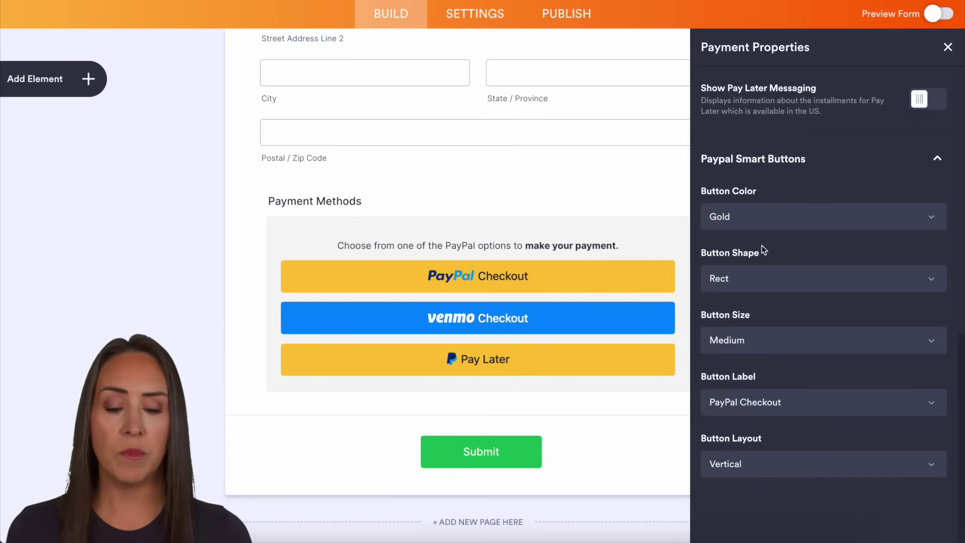
{"action": "left_click", "coordinate": [752, 216]}
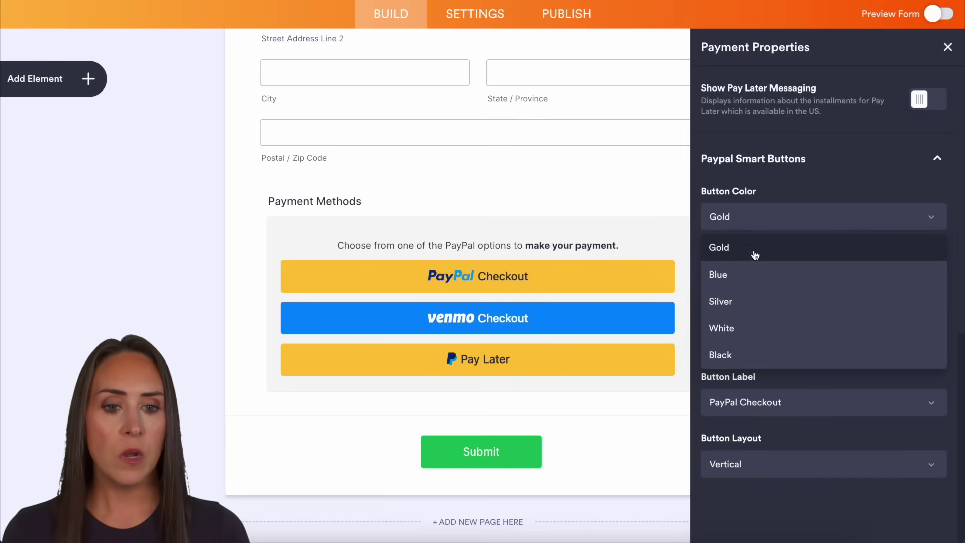
{"action": "left_click", "coordinate": [754, 303]}
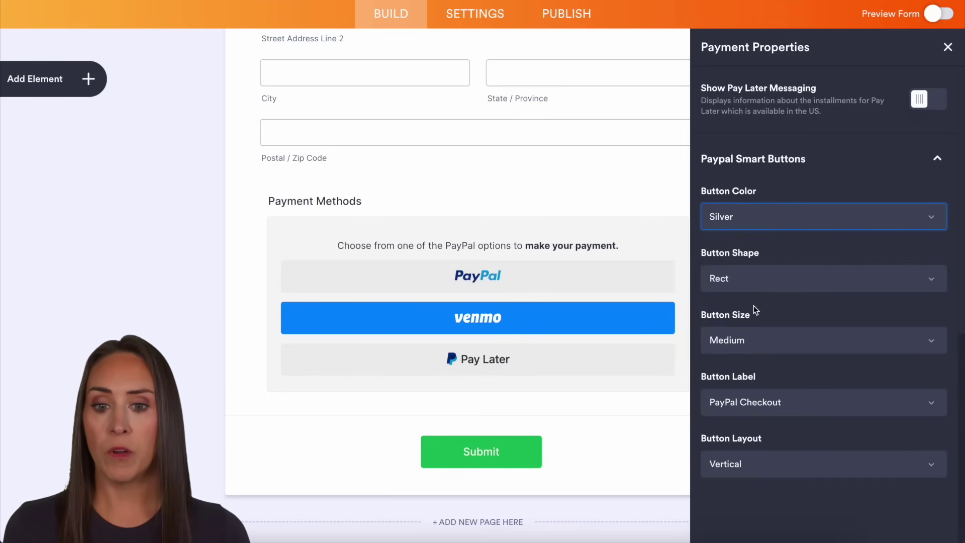
{"action": "left_click", "coordinate": [747, 224]}
{"action": "left_click", "coordinate": [749, 273]}
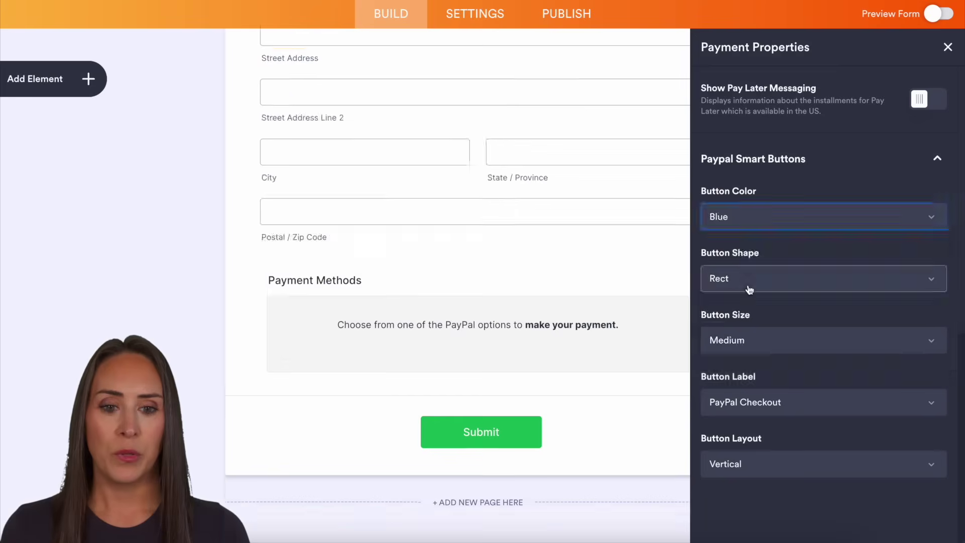
{"action": "left_click", "coordinate": [734, 217]}
{"action": "left_click", "coordinate": [738, 249]}
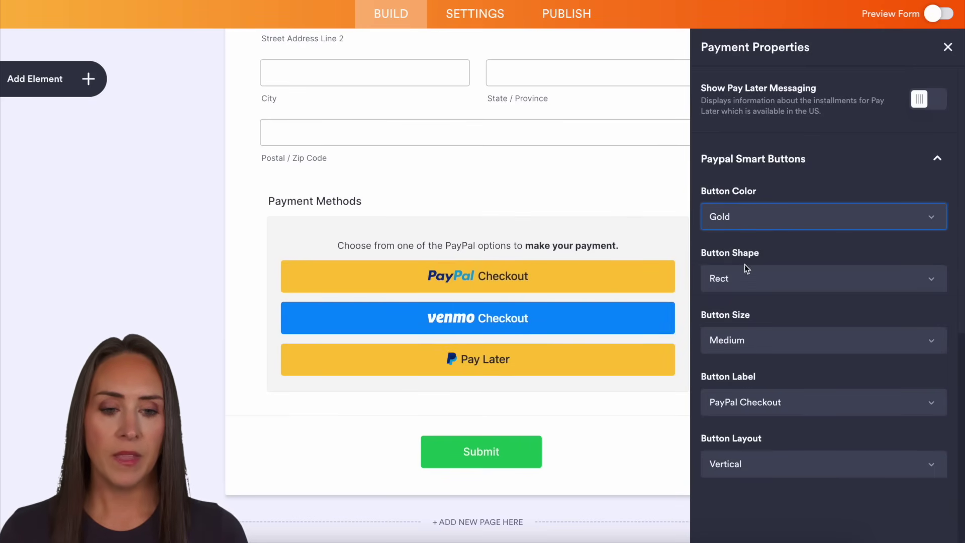
{"action": "left_click", "coordinate": [828, 402]}
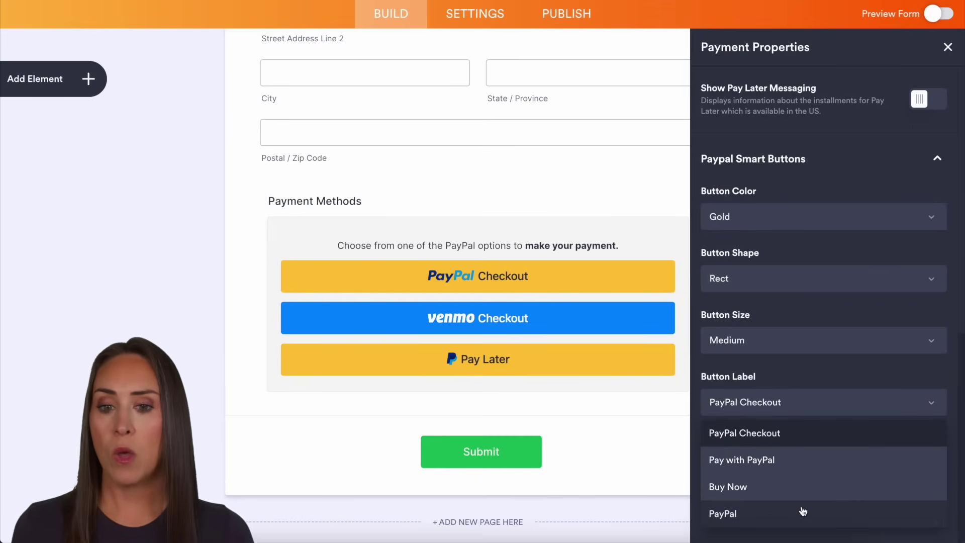
{"action": "left_click", "coordinate": [774, 460]}
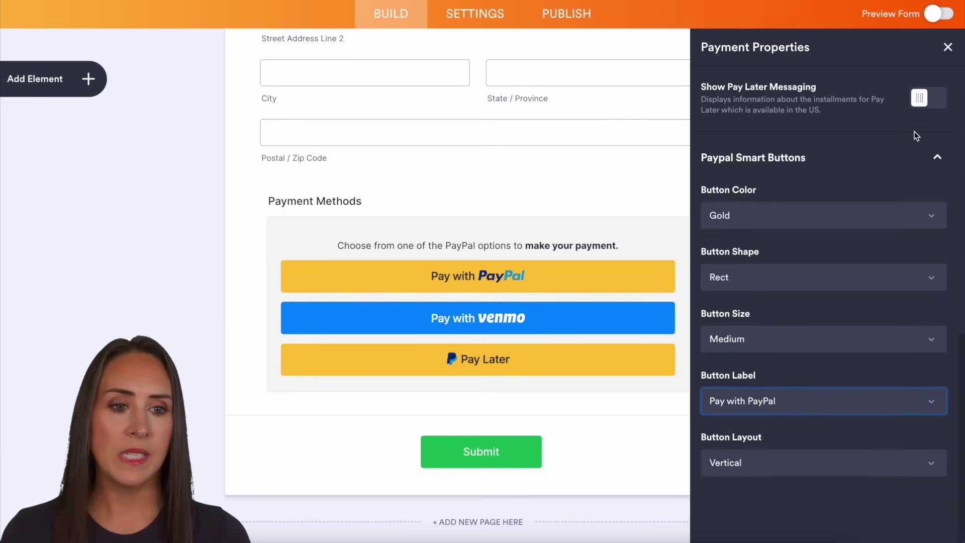
Close Payment Properties and return to the top of the form
{"action": "left_click", "coordinate": [948, 49]}
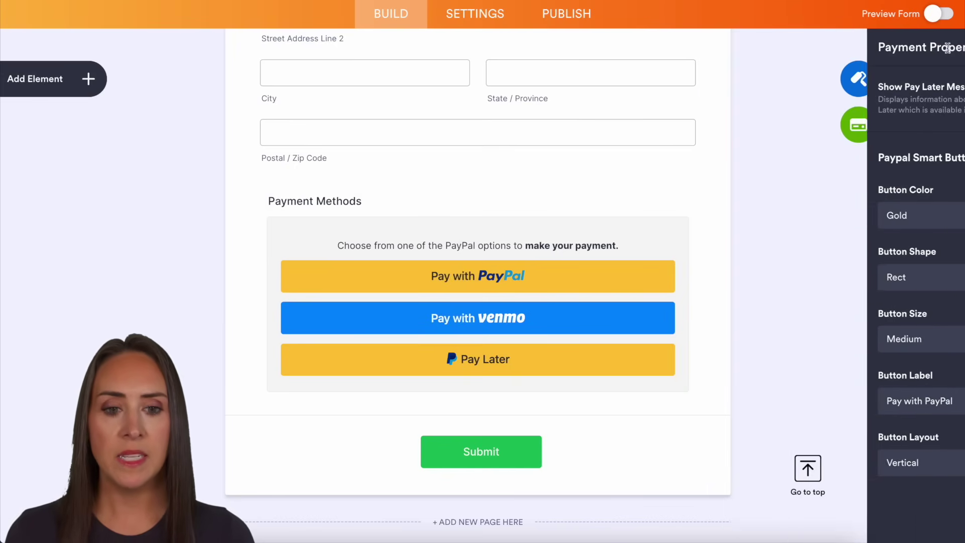
{"action": "scroll", "coordinate": [623, 236], "scroll_direction": "up", "scroll_amount": 2}
{"action": "scroll", "coordinate": [627, 243], "scroll_direction": "up", "scroll_amount": 4}
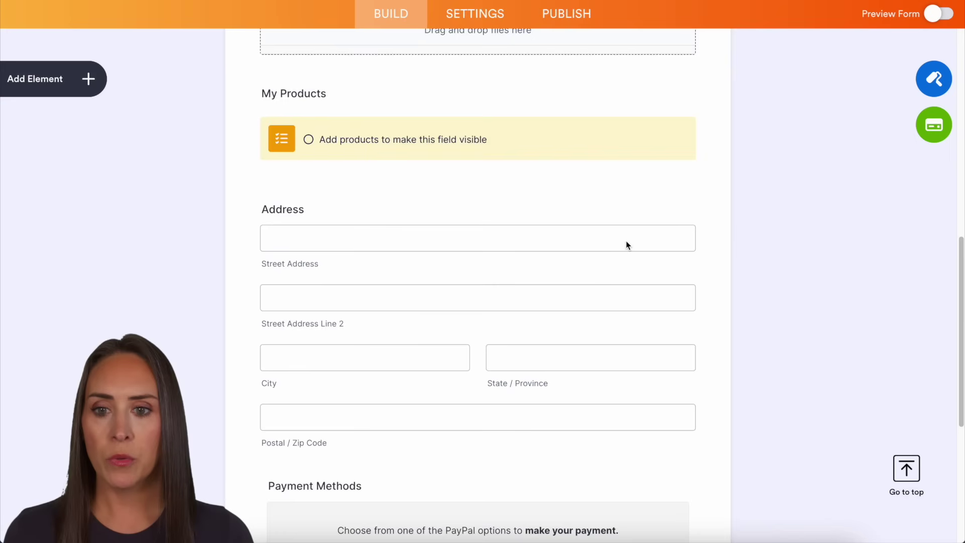
{"action": "scroll", "coordinate": [626, 244], "scroll_direction": "down", "scroll_amount": 2}
{"action": "scroll", "coordinate": [627, 244], "scroll_direction": "up", "scroll_amount": 3}
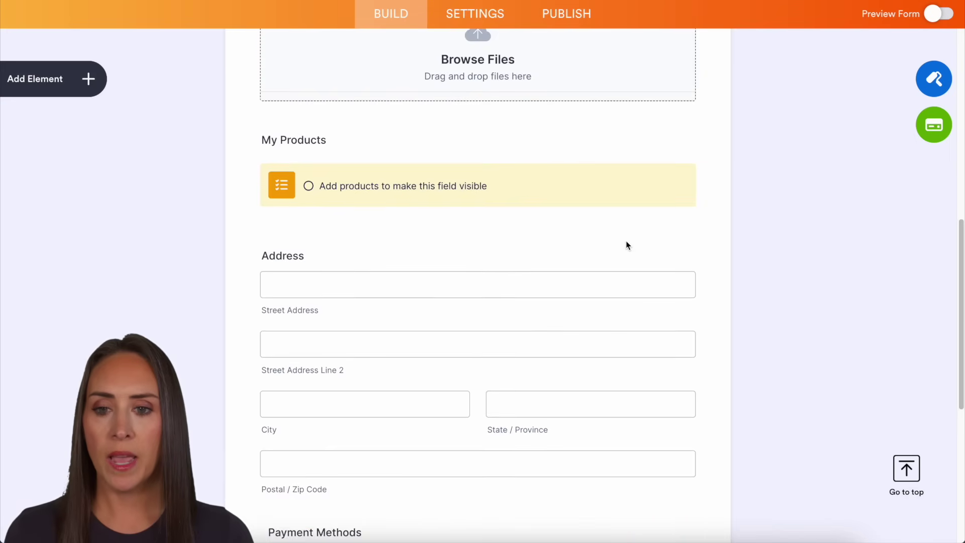
Open the empty My Products list, view its coupons tab, then close the panel
{"action": "left_click", "coordinate": [564, 190]}
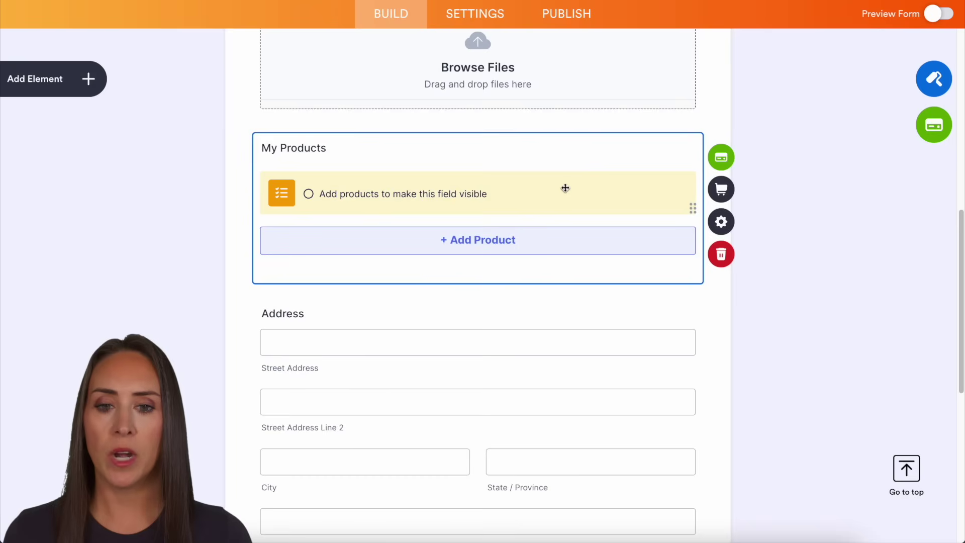
{"action": "left_click", "coordinate": [722, 194]}
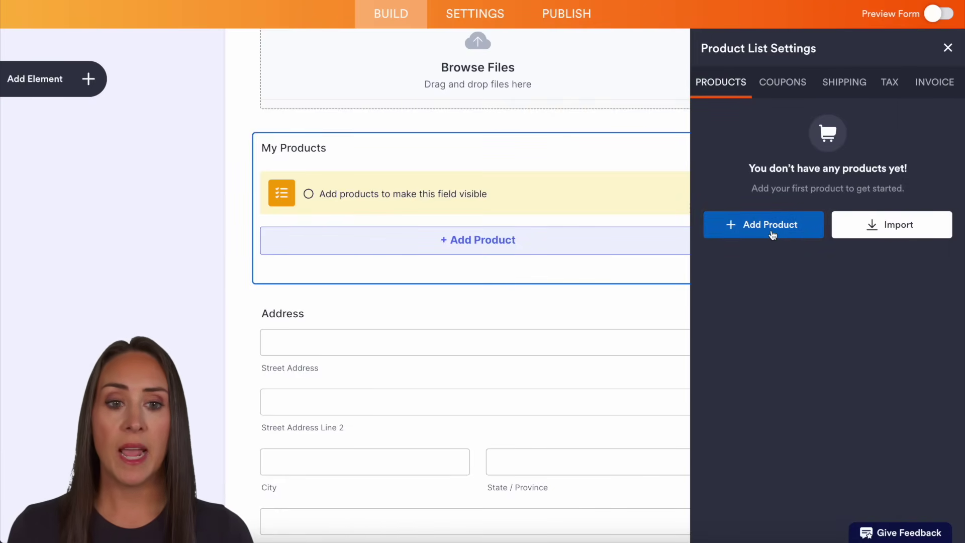
{"action": "left_click", "coordinate": [781, 88]}
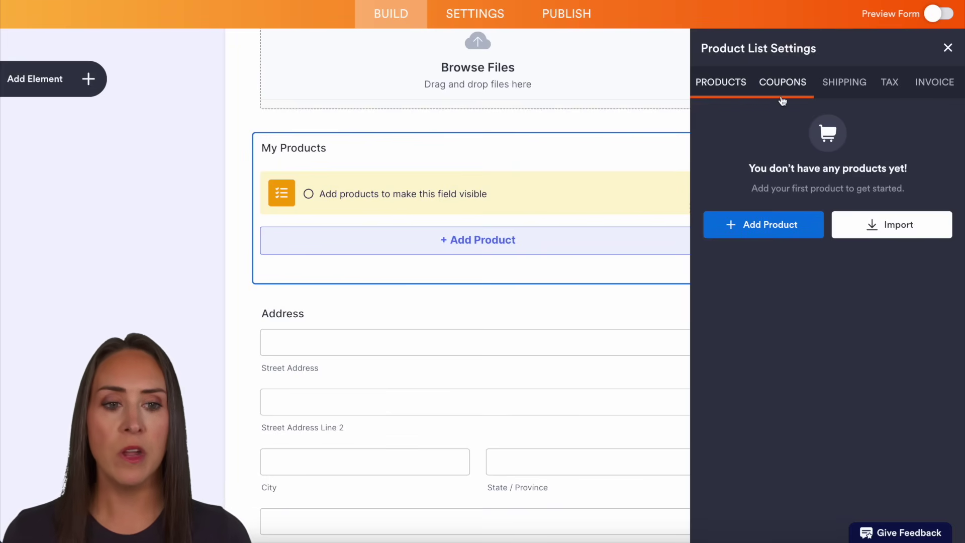
{"action": "left_click", "coordinate": [948, 48]}
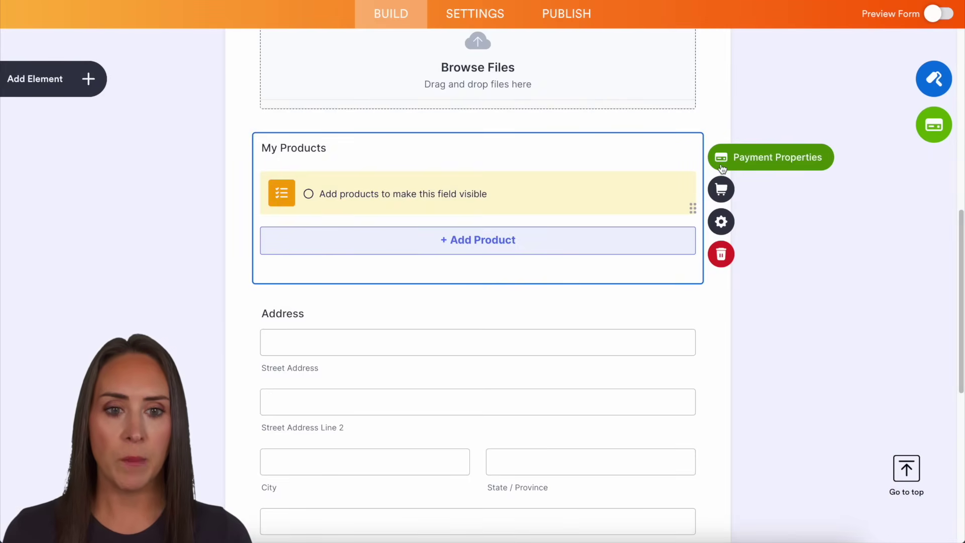
Change Payment Type to Sell Subscriptions and confirm with Yes, Change
{"action": "left_click", "coordinate": [722, 168]}
{"action": "left_click", "coordinate": [807, 251]}
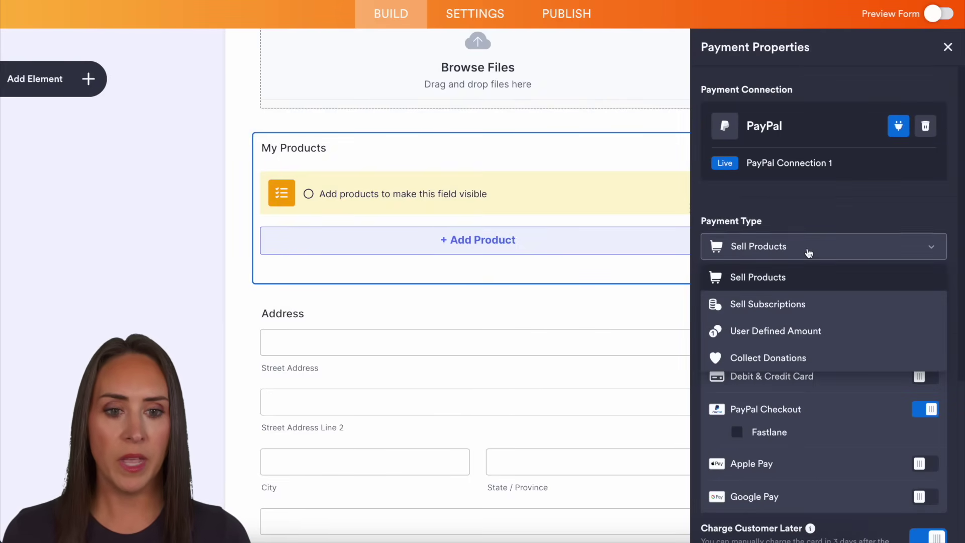
{"action": "left_click", "coordinate": [794, 304]}
{"action": "left_click", "coordinate": [527, 377]}
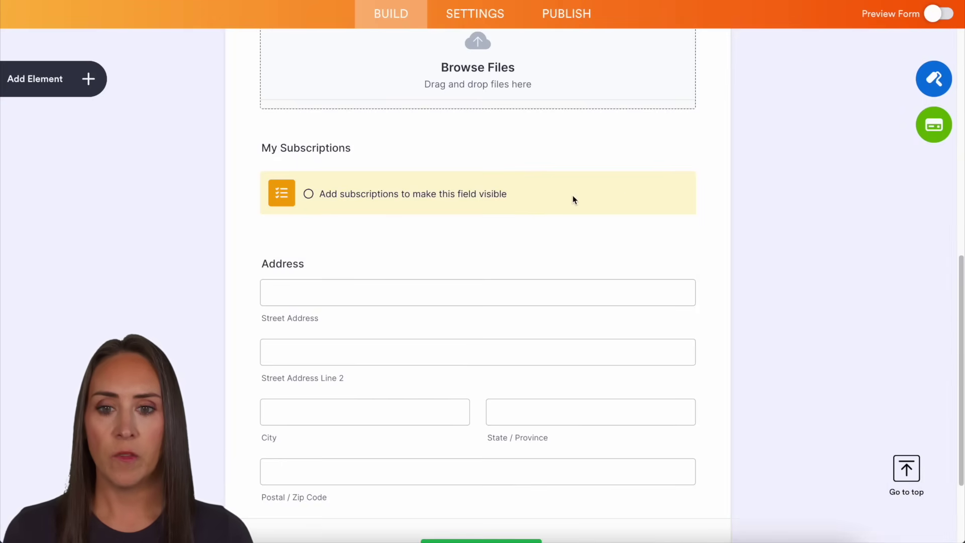
{"action": "left_click", "coordinate": [572, 199]}
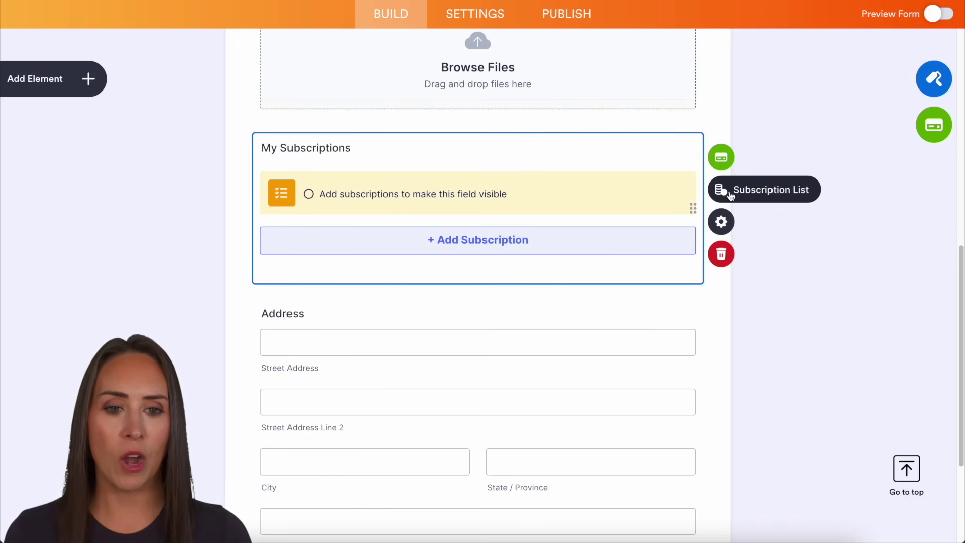
Open the My Subscriptions list settings, check the locked COUPONS tab, and return to SUBSCRIPTIONS
{"action": "left_click", "coordinate": [728, 192]}
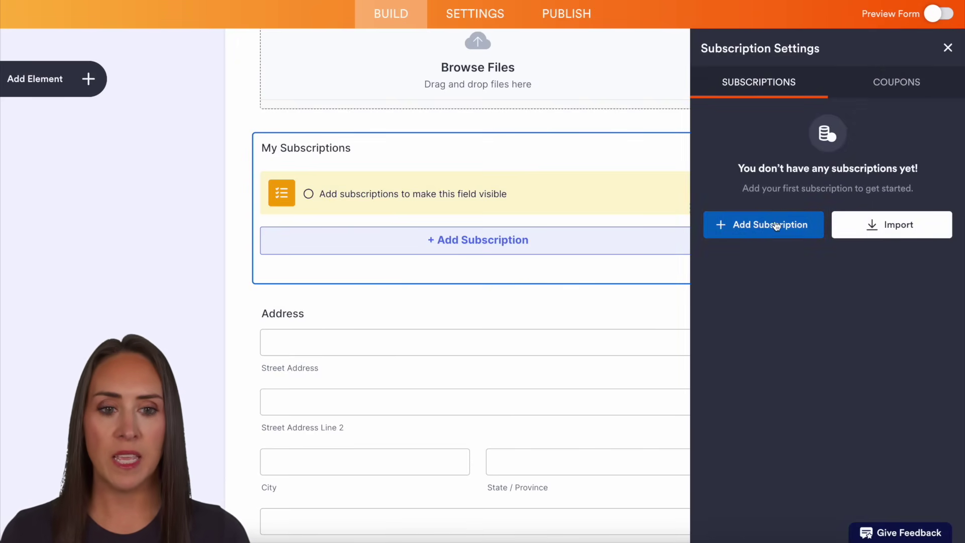
{"action": "left_click", "coordinate": [898, 83]}
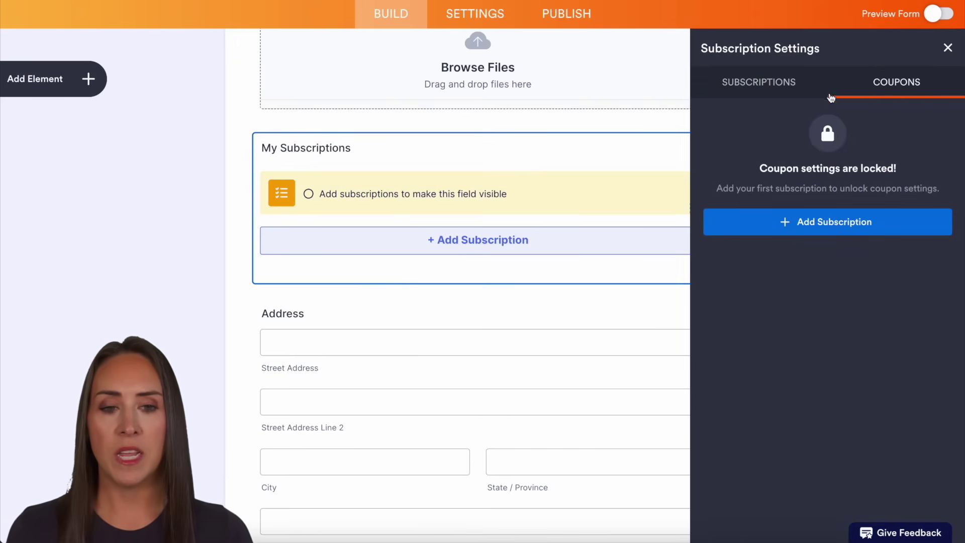
{"action": "left_click", "coordinate": [759, 90]}
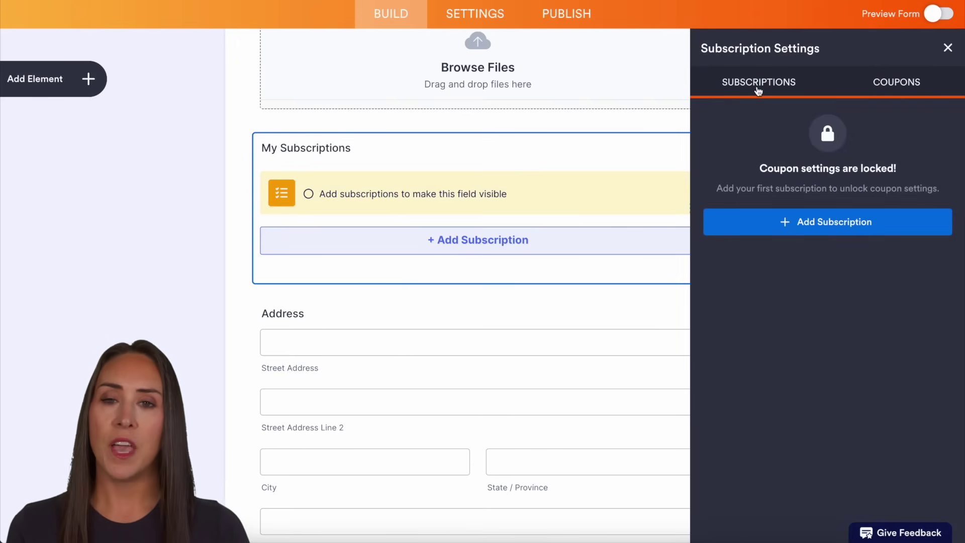